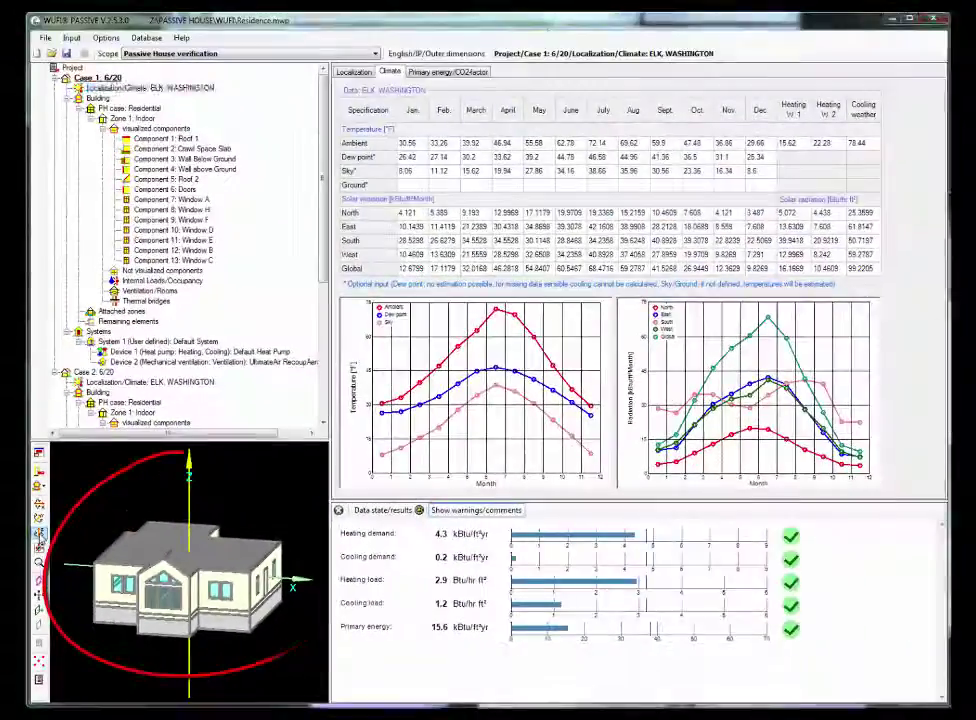
# Review Case 1's Wall Below Ground, Wall above Ground and Roof 2 assemblies, then Window A's Cascadia 300 parameters
pyautogui.click(26, 450)
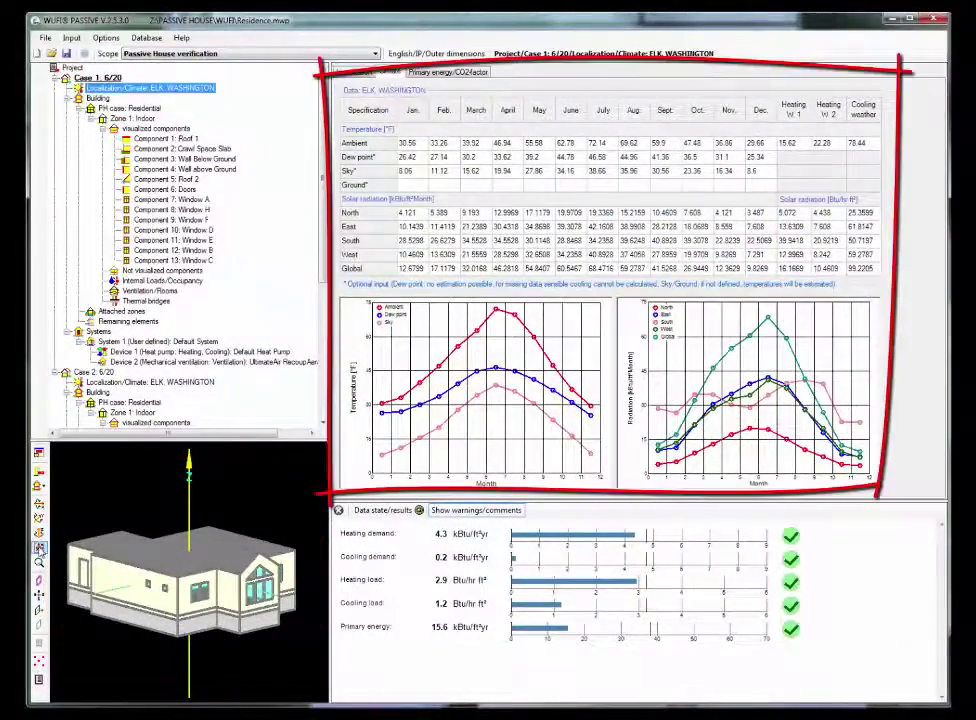
pyautogui.click(38, 549)
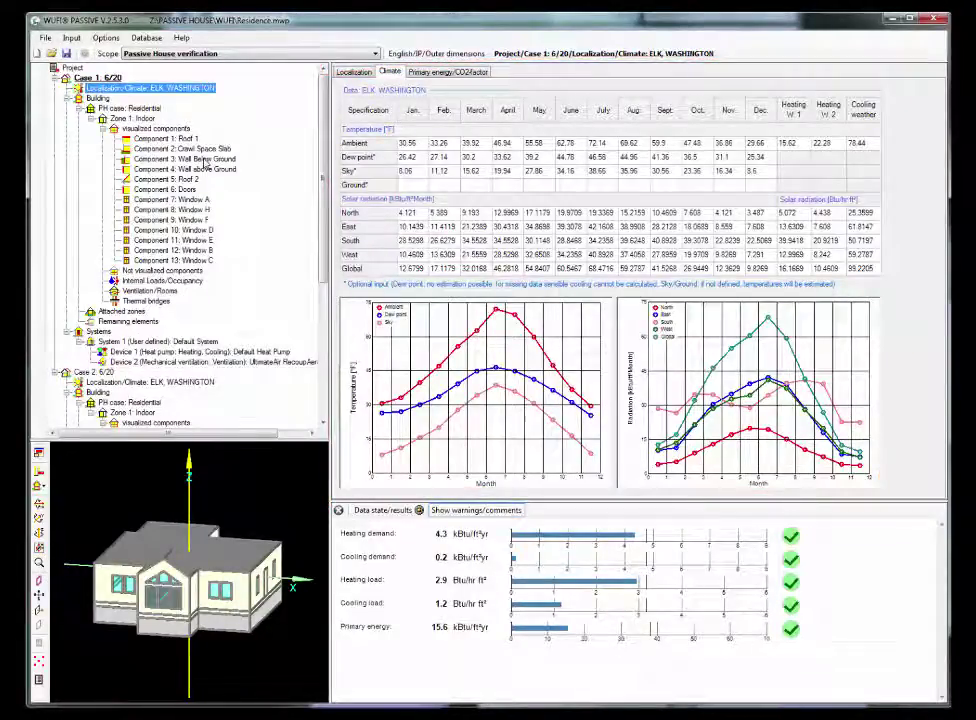
pyautogui.click(204, 160)
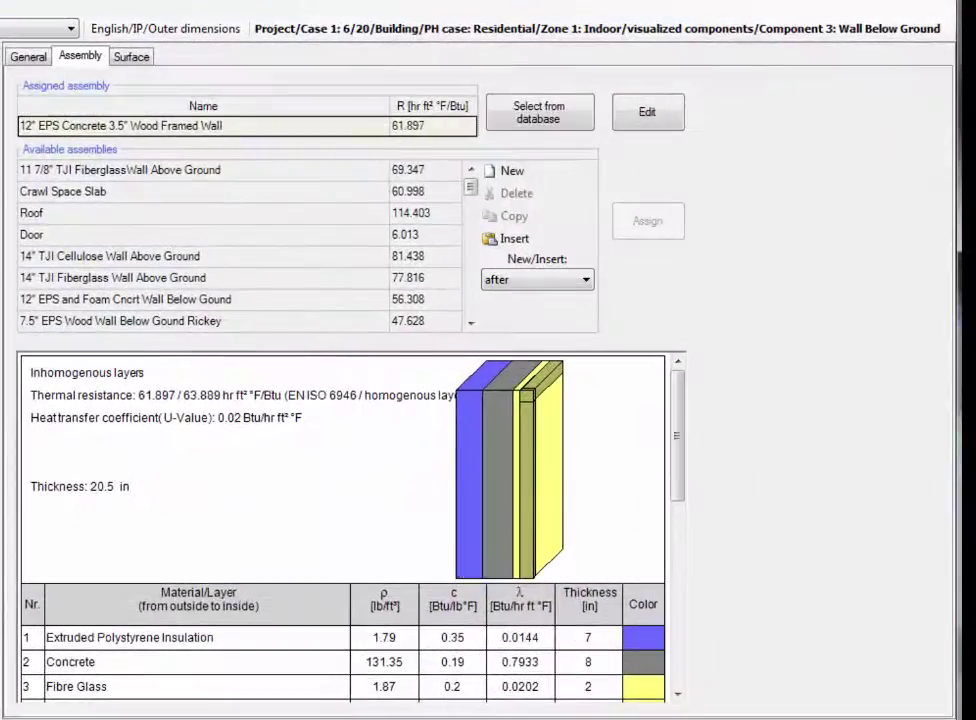
pyautogui.click(200, 169)
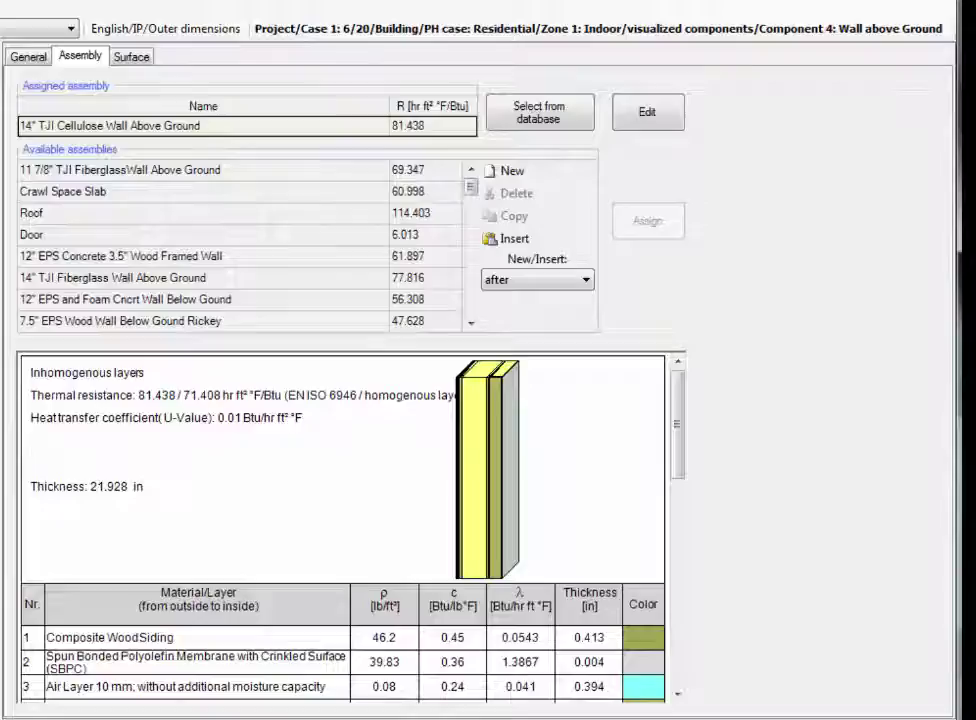
pyautogui.press('Down')
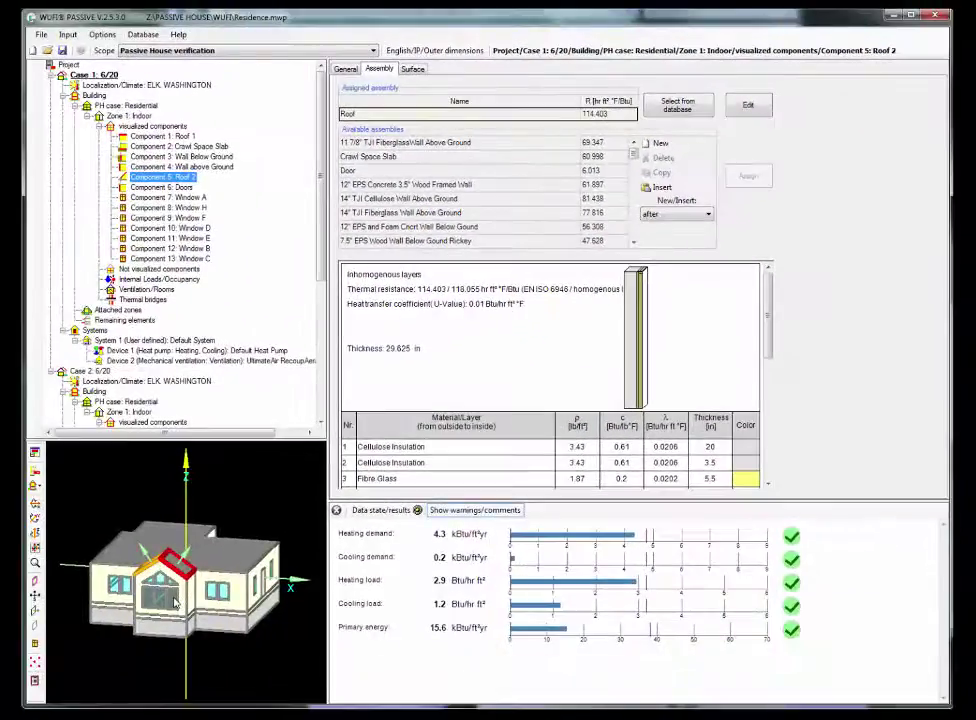
pyautogui.click(172, 600)
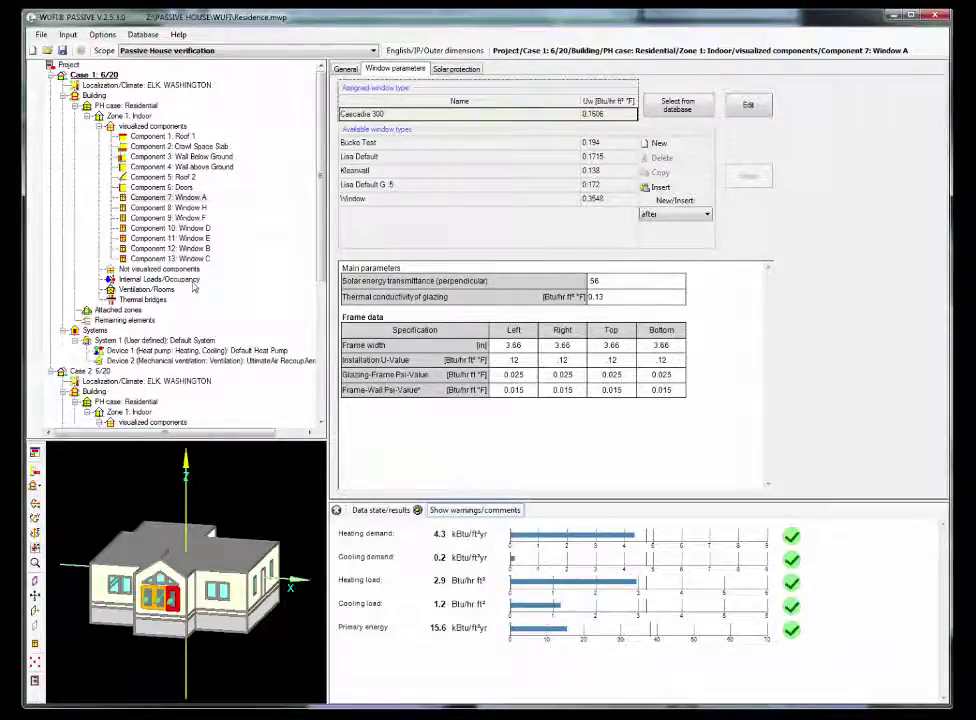
# Inspect Case 1's occupancy devices, ventilation utilization pattern and Default Heat Pump settings
pyautogui.click(160, 279)
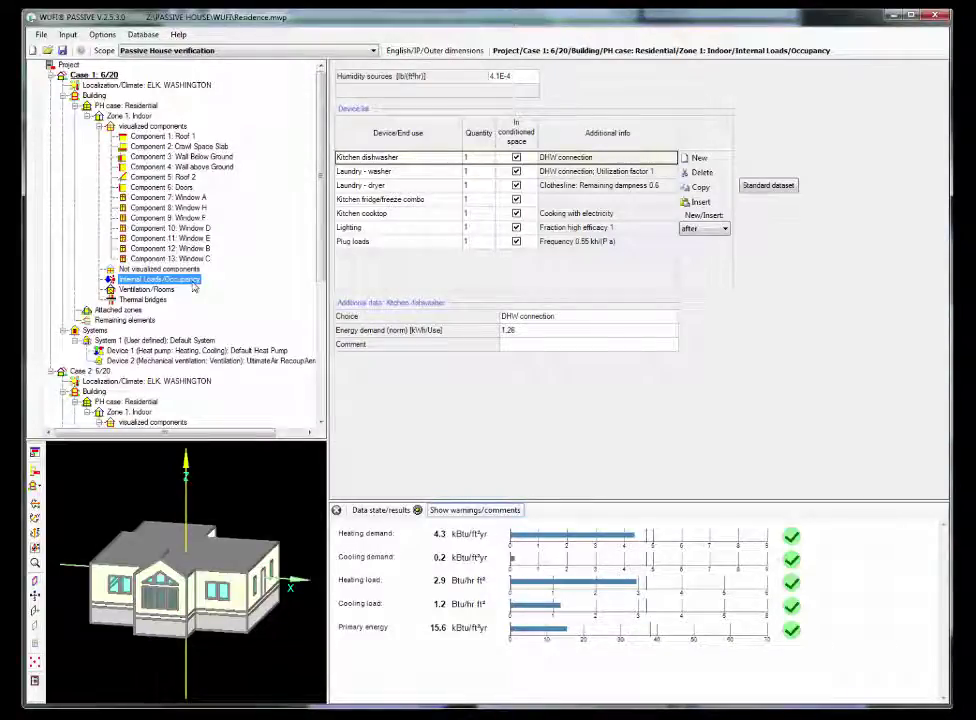
pyautogui.click(160, 289)
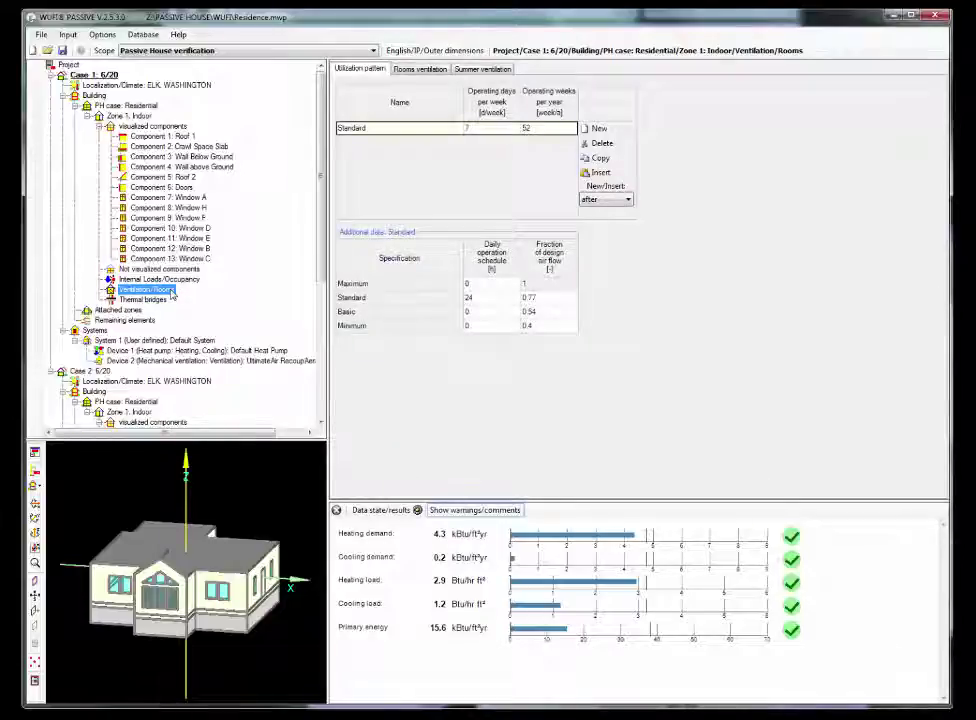
pyautogui.click(250, 351)
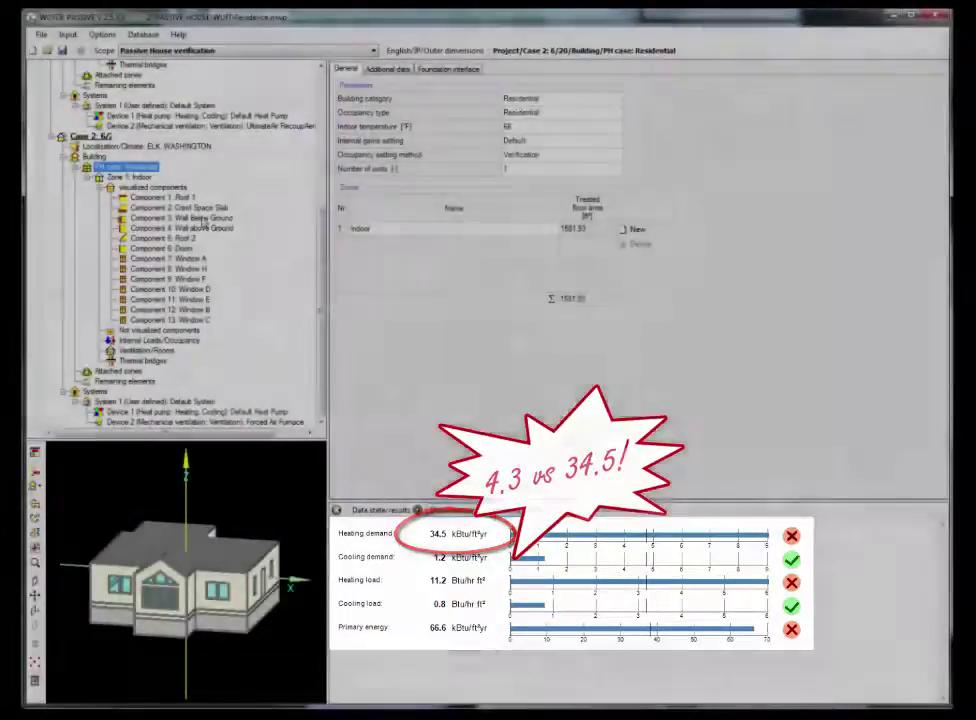
# Inspect Case 2's below- and above-ground walls, Roof 2, and Window A's generic window with Uw 0.3548
pyautogui.click(203, 218)
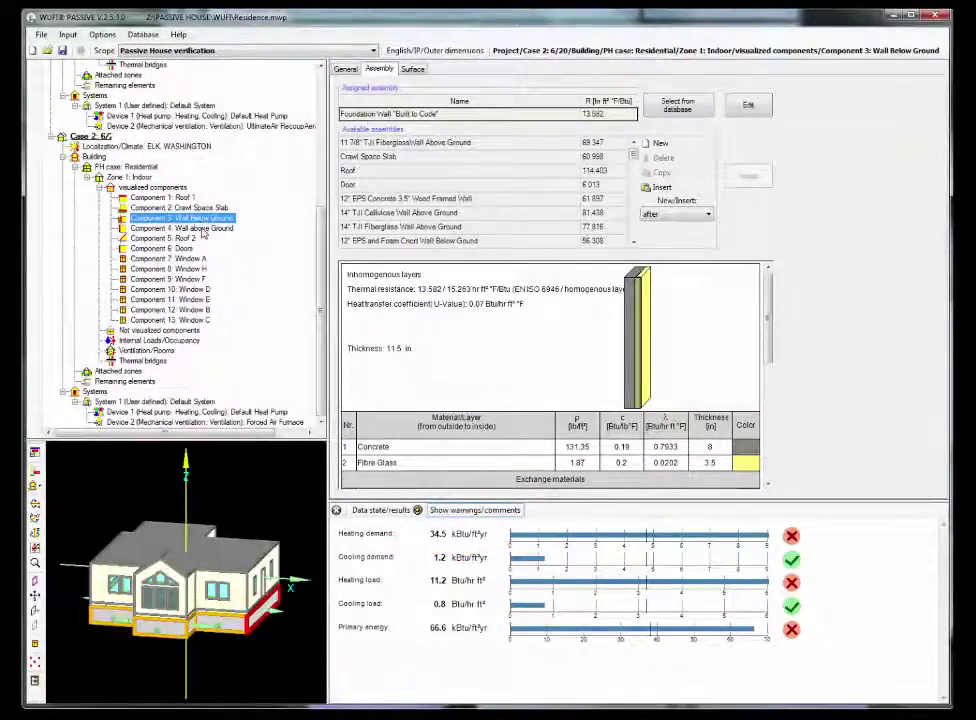
pyautogui.click(203, 229)
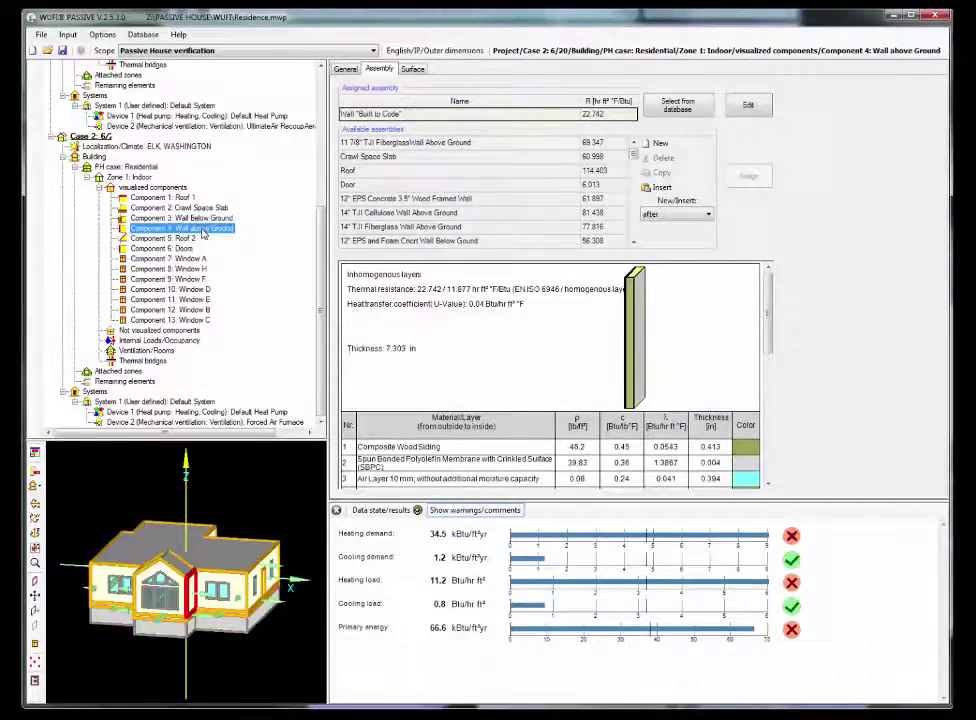
pyautogui.click(193, 240)
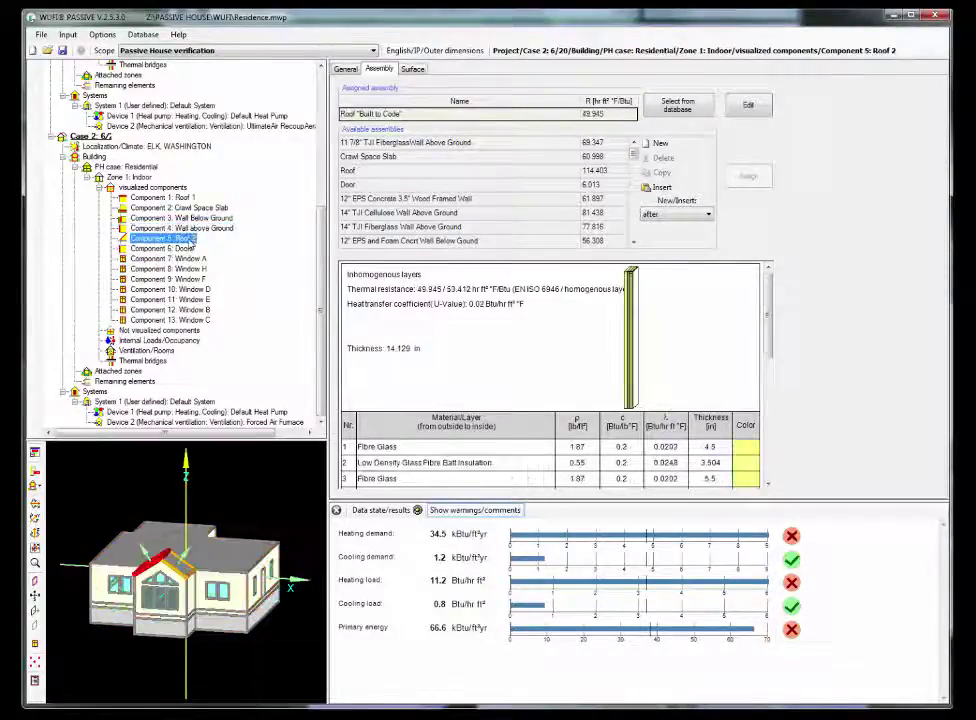
pyautogui.click(172, 604)
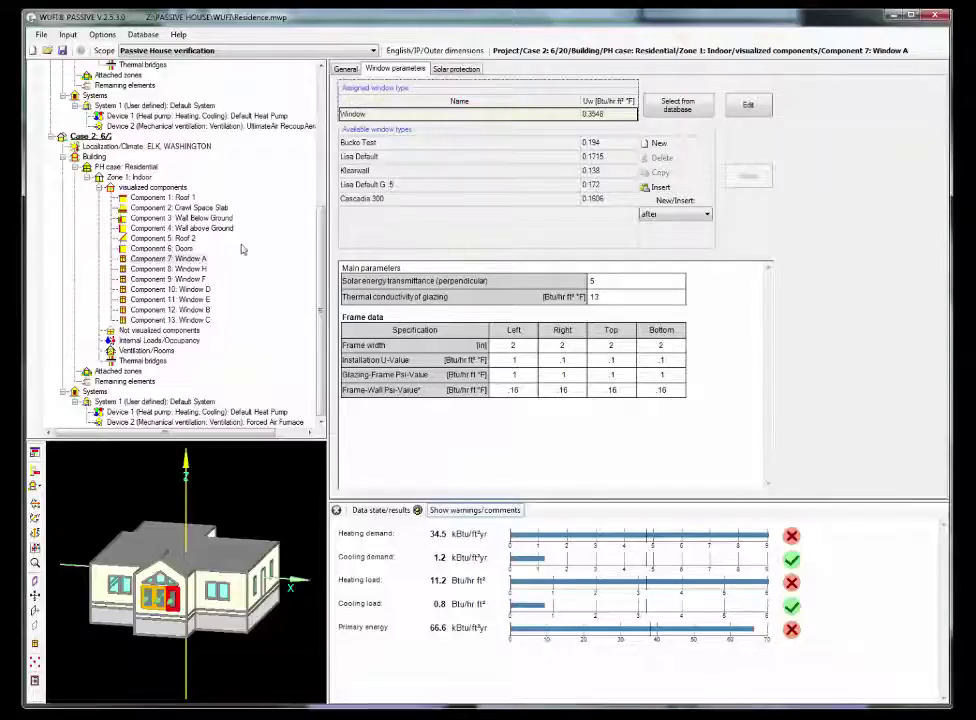
pyautogui.scroll(8, 322, 185)
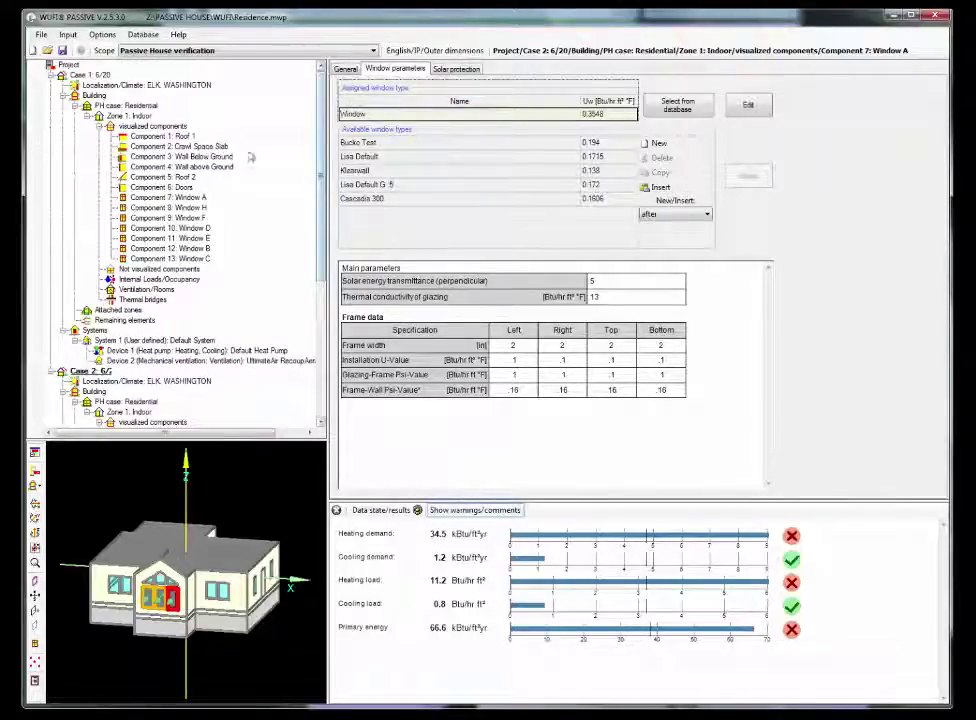
# Show Case 1's Localization/Climate entry for Elk, Washington, with heating demand back at 4.3
pyautogui.click(136, 87)
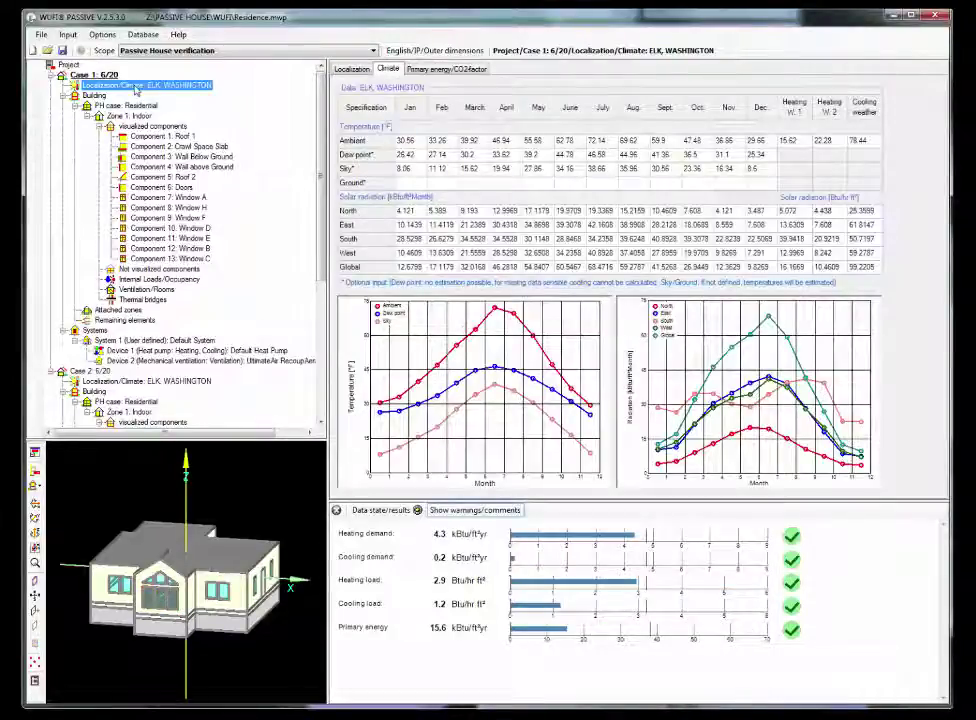